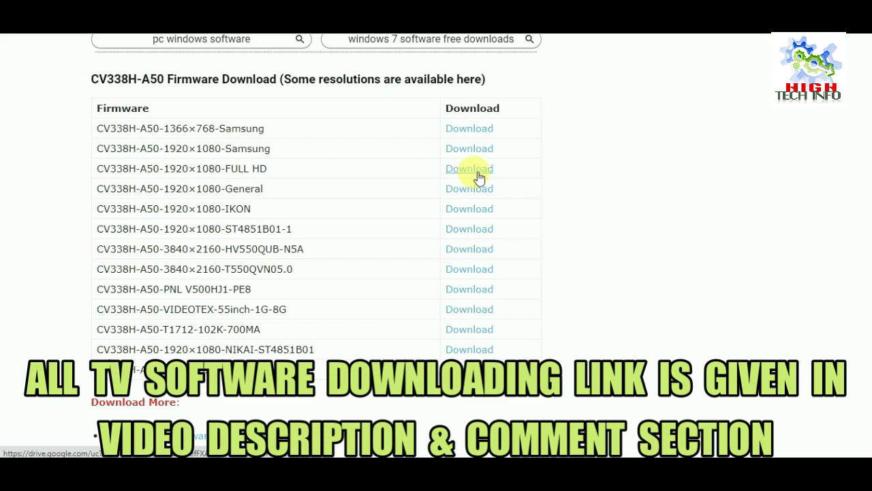
Download the CV338H-A50-1920×1080-FULL HD firmware archive from Google Drive, proceeding without the virus scan.
{"action": "left_click", "coordinate": [476, 175]}
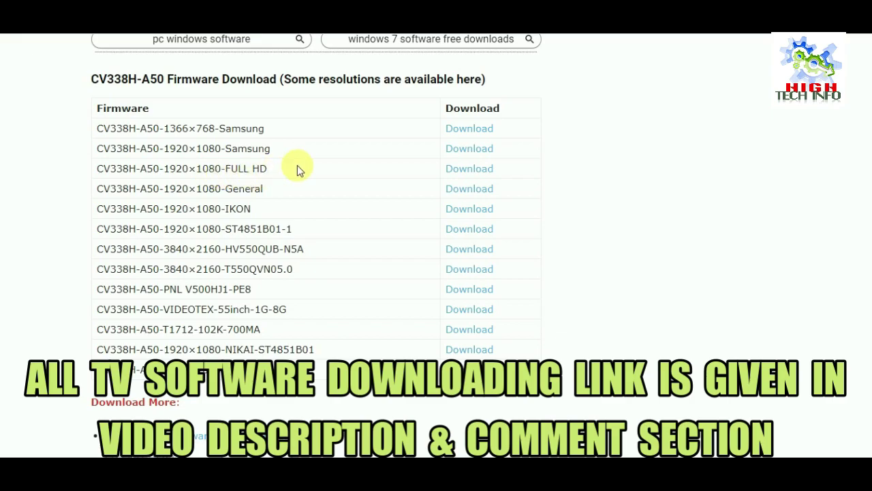
{"action": "left_click", "coordinate": [469, 169]}
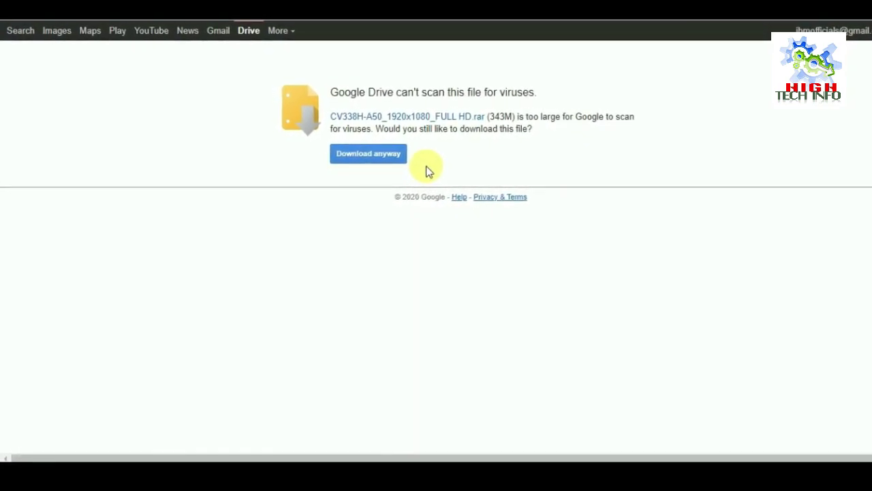
{"action": "left_click", "coordinate": [377, 152]}
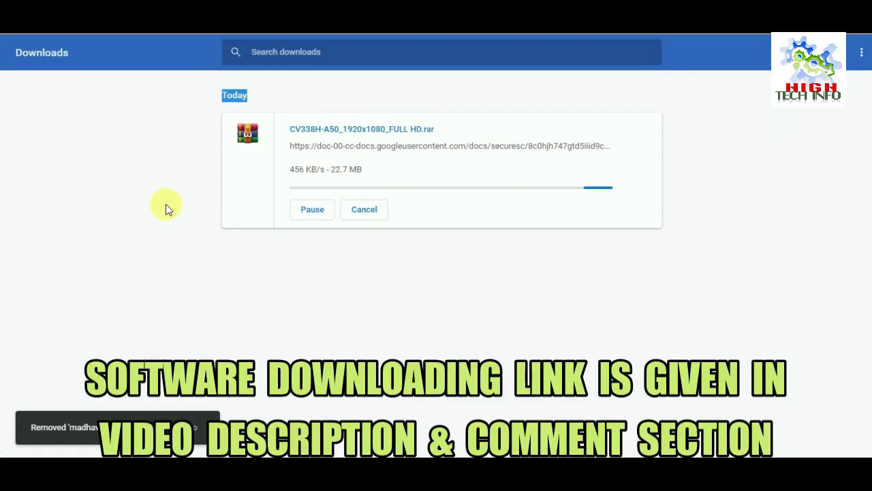
{"action": "left_click", "coordinate": [165, 203]}
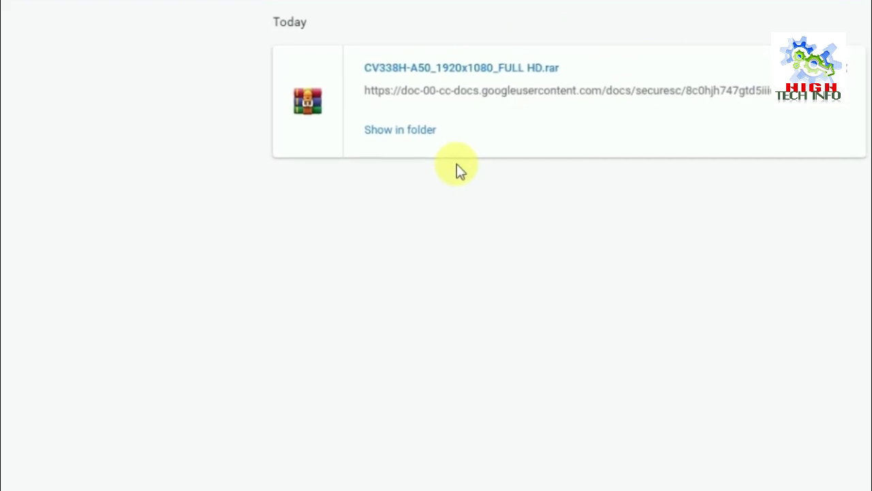
Move the downloaded CV338H-A50_1920x1080_FULL HD archive from its download folder to the ssd (I:) drive.
{"action": "left_click", "coordinate": [436, 123]}
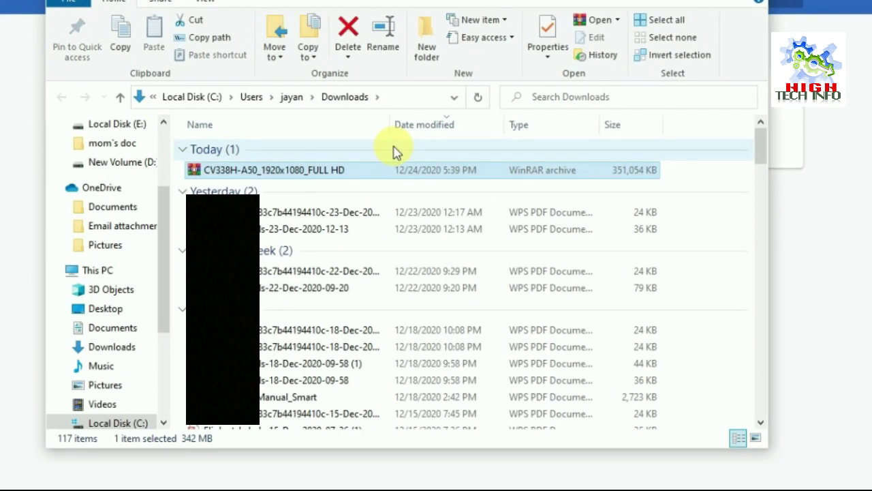
{"action": "double_click", "coordinate": [271, 171]}
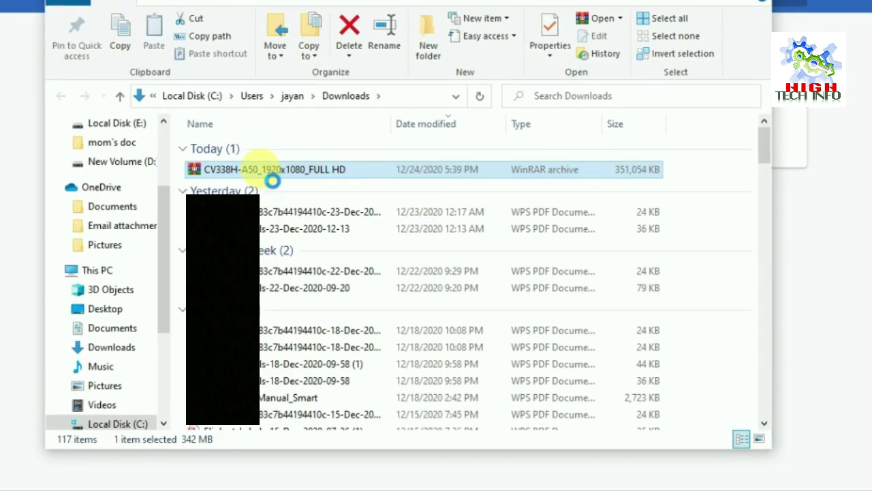
{"action": "right_click", "coordinate": [261, 168]}
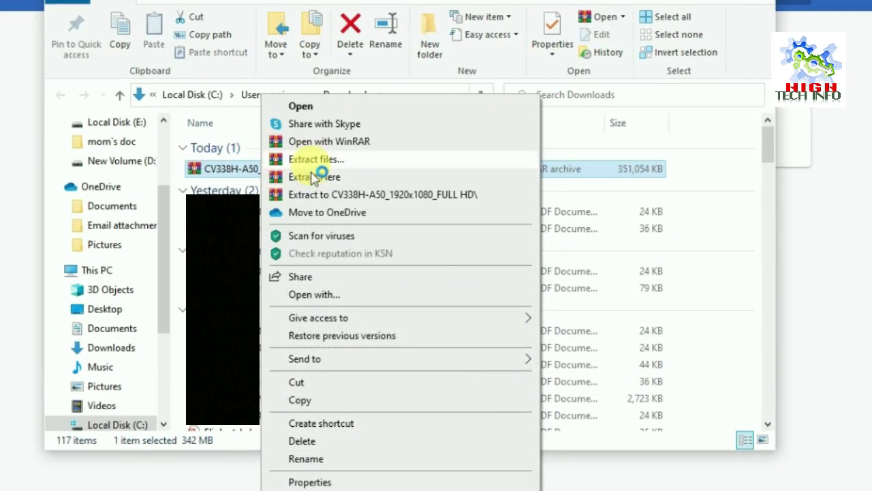
{"action": "left_click", "coordinate": [313, 384]}
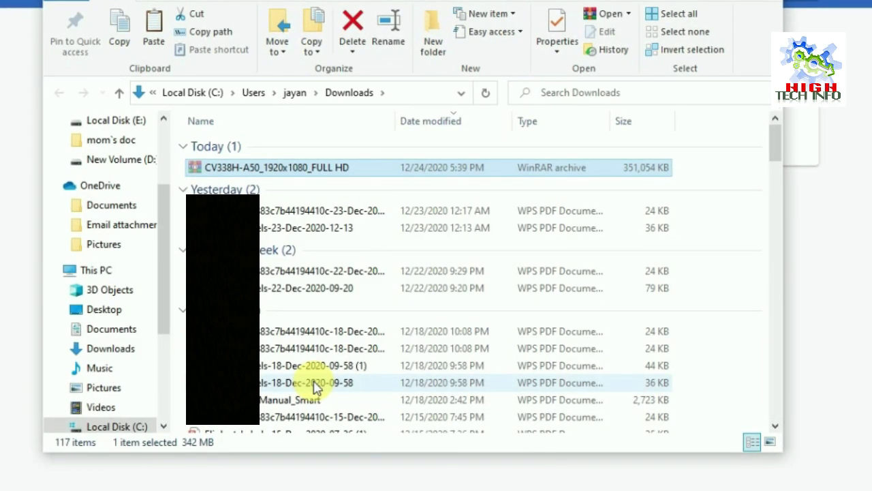
{"action": "left_click", "coordinate": [118, 273]}
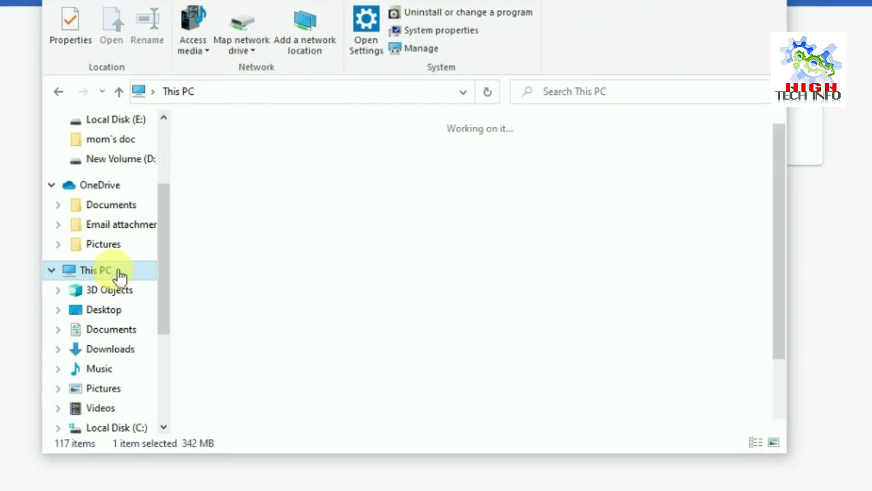
{"action": "left_click_drag", "start_coordinate": [782, 194], "coordinate": [796, 305]}
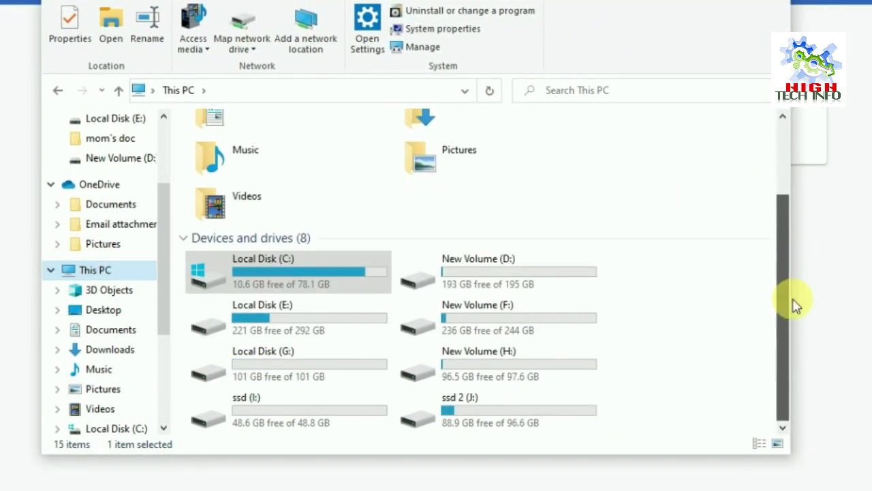
{"action": "double_click", "coordinate": [292, 411]}
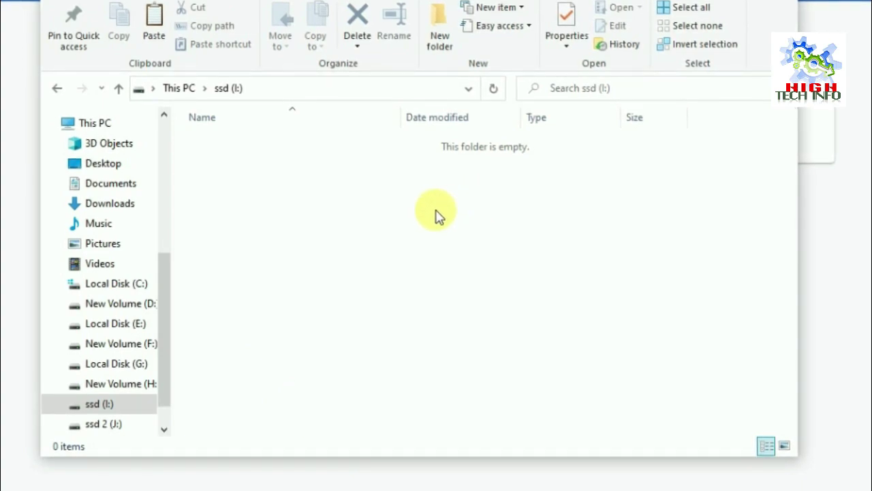
{"action": "right_click", "coordinate": [437, 215]}
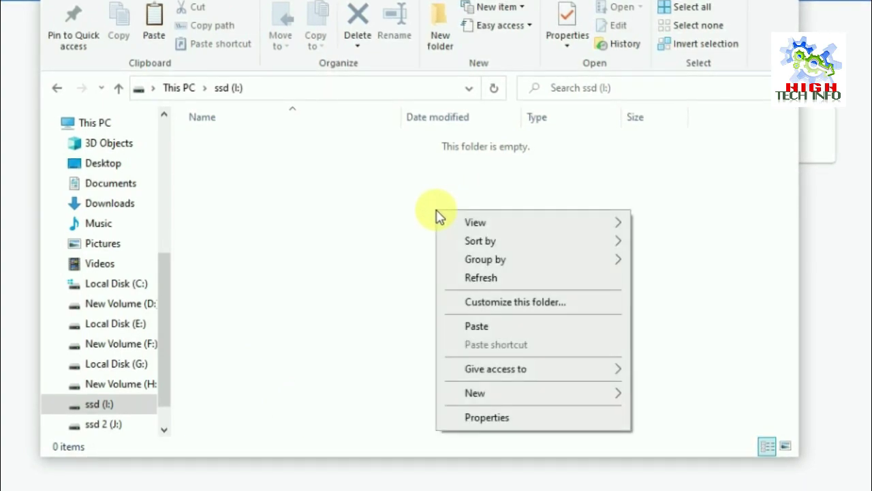
{"action": "left_click", "coordinate": [490, 329]}
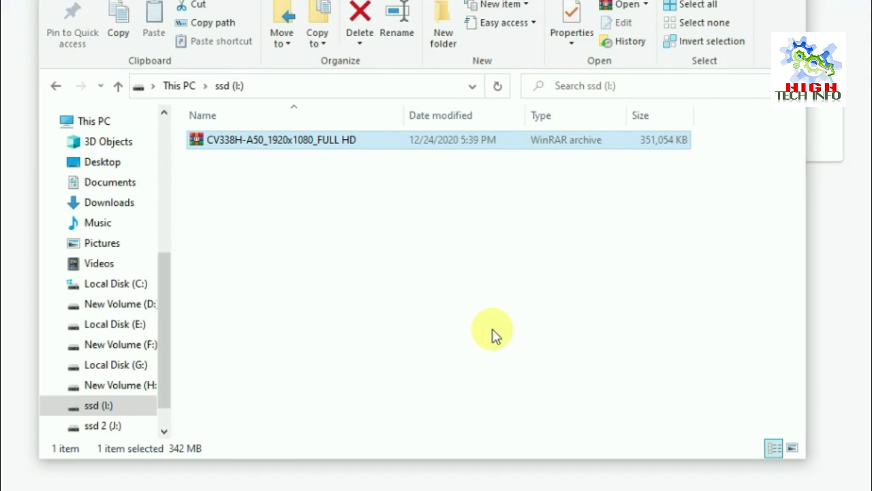
Extract the archive on ssd (I:) into the folder I:\CV338H-A50_1920x1080_FULL HD.
{"action": "right_click", "coordinate": [280, 156]}
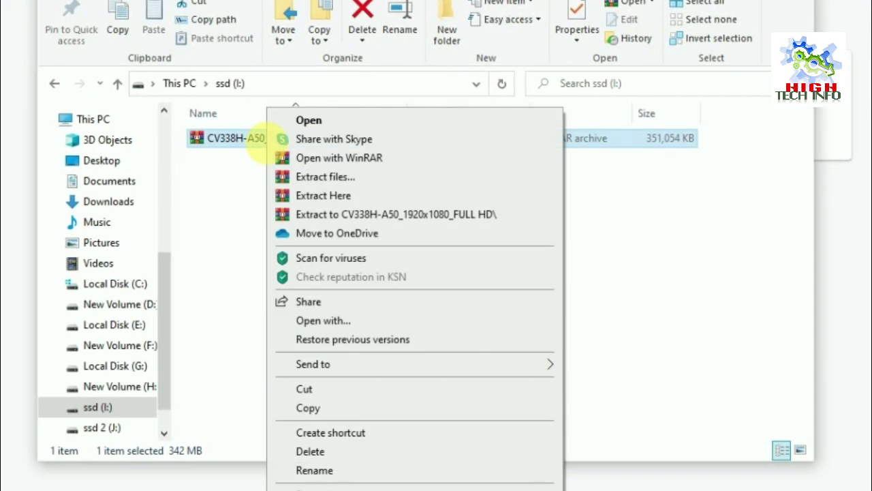
{"action": "left_click", "coordinate": [325, 175]}
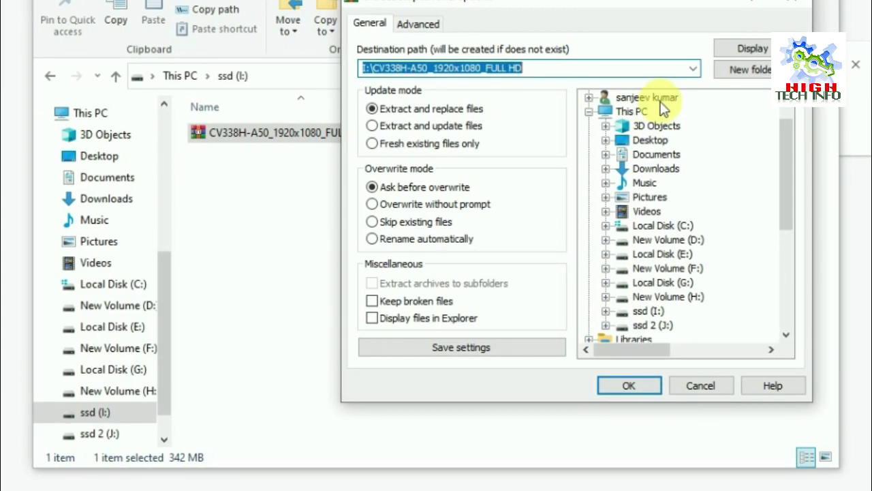
{"action": "left_click_drag", "start_coordinate": [791, 140], "coordinate": [796, 123]}
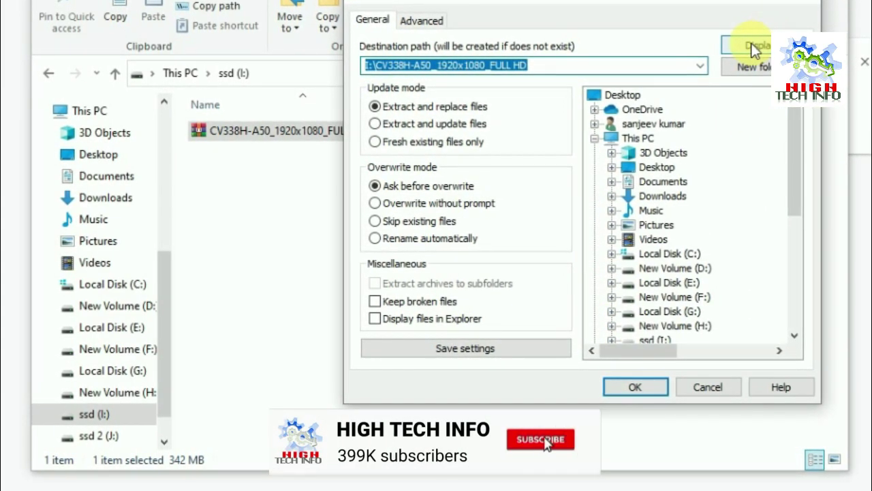
{"action": "left_click", "coordinate": [638, 389]}
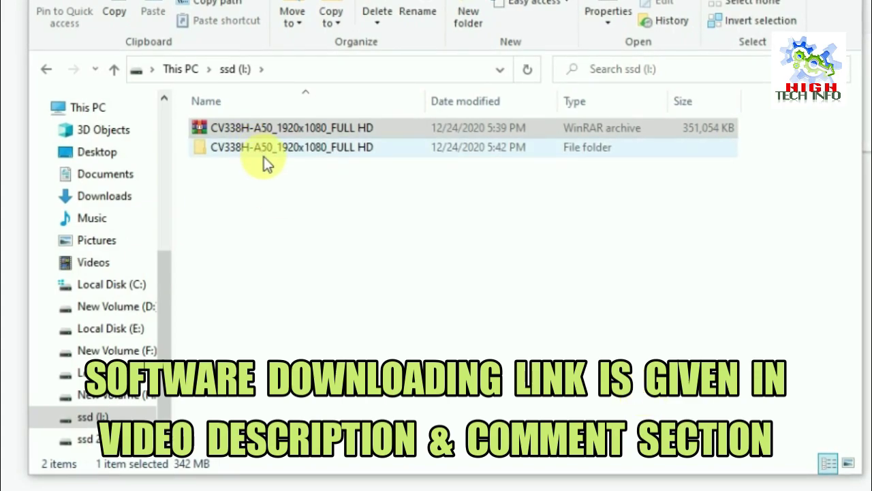
Open the extracted CV338H-A50_1920x1080_FULL HD folder and its nested subfolder to view the firmware files.
{"action": "left_click", "coordinate": [236, 150]}
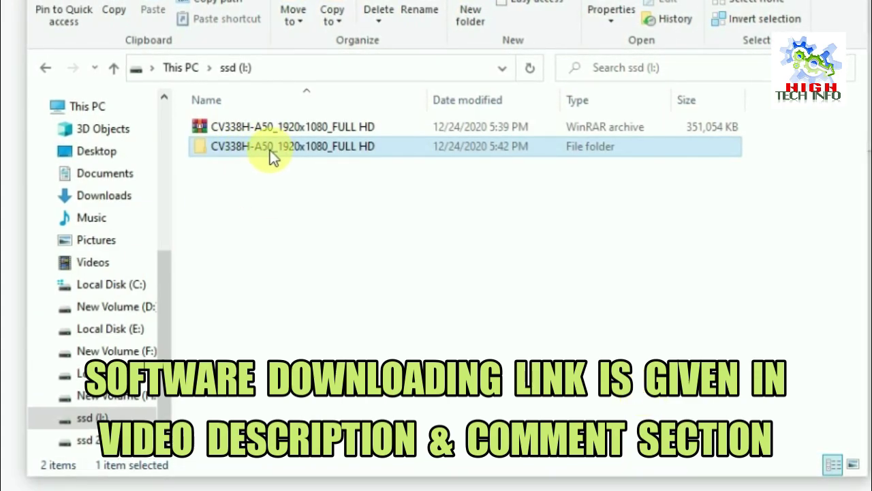
{"action": "double_click", "coordinate": [270, 153]}
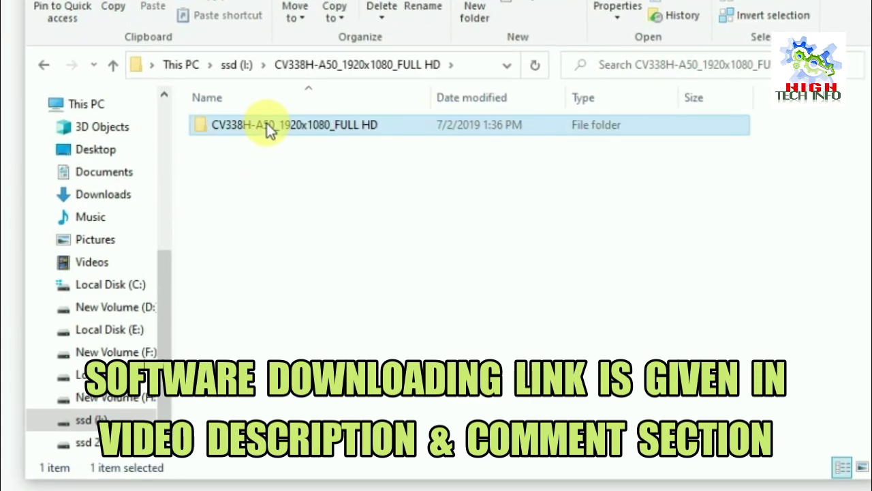
{"action": "double_click", "coordinate": [266, 124]}
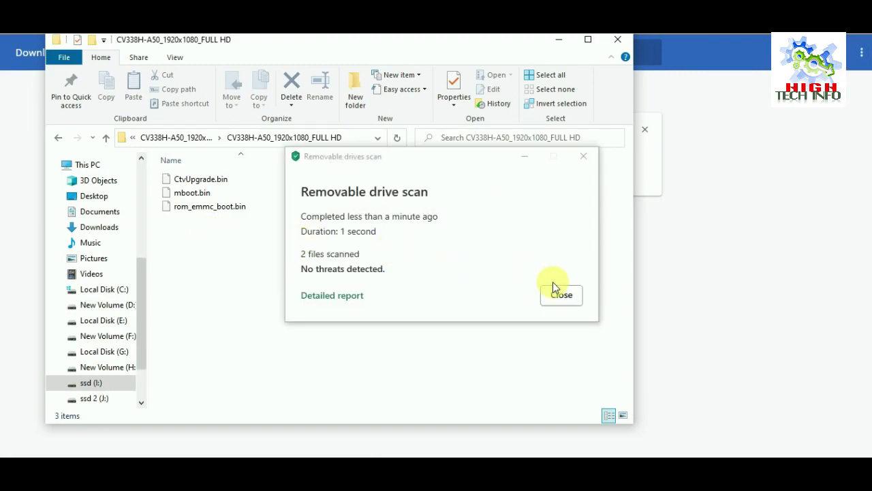
Dismiss the removable drive scan report and check the contents of USB Drive (K:) from This PC.
{"action": "left_click", "coordinate": [560, 295]}
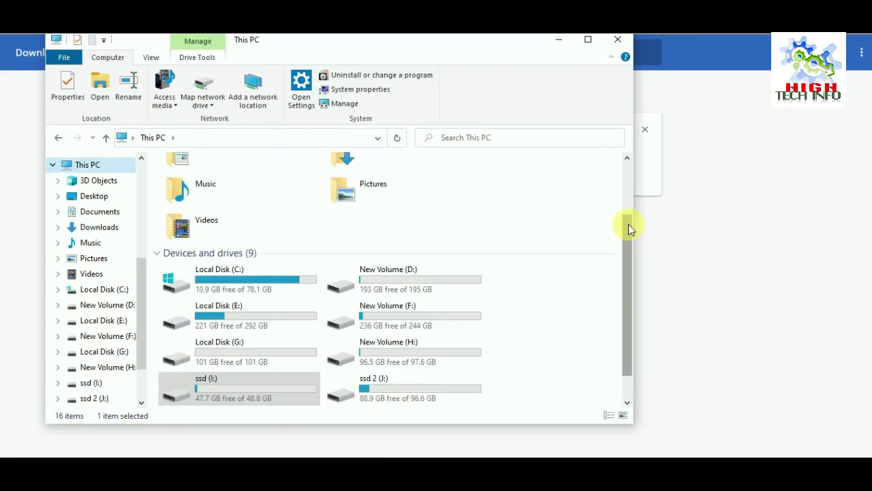
{"action": "left_click", "coordinate": [242, 397]}
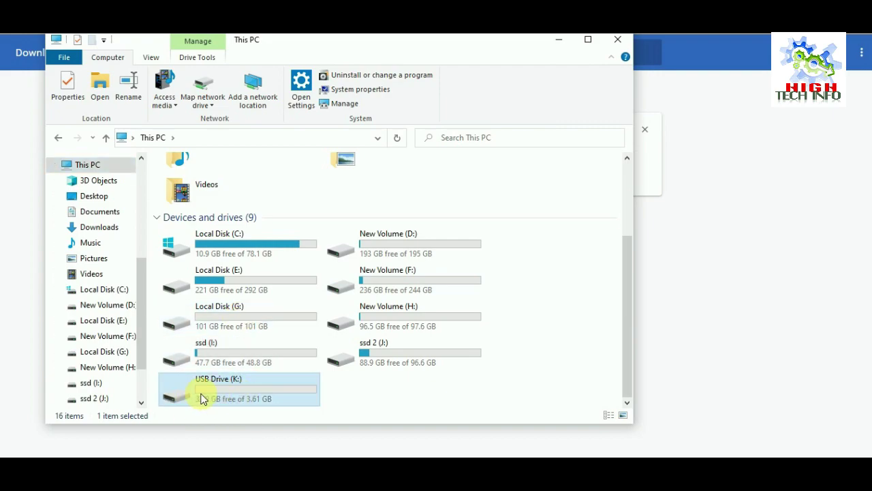
{"action": "double_click", "coordinate": [202, 399]}
{"action": "key", "text": "alt+Left"}
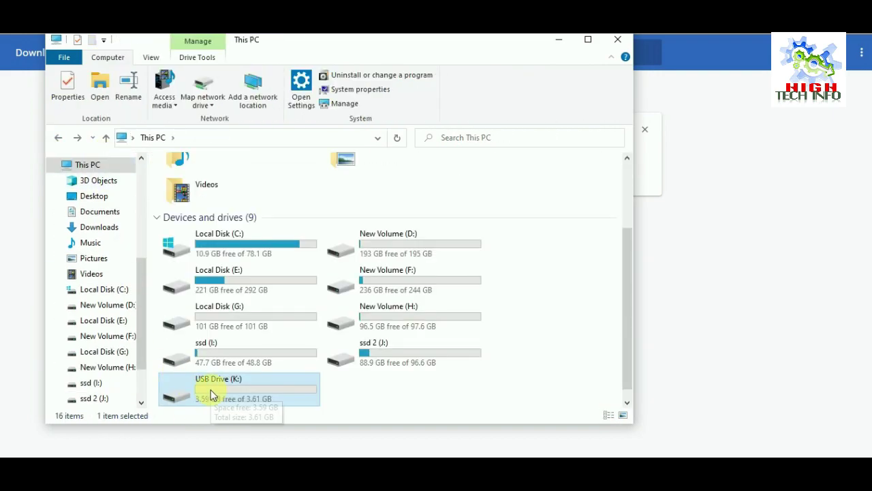
Quick format USB Drive (K:) as NTFS with 4096-byte allocation units, accepting the data erasure, and close the format dialog.
{"action": "right_click", "coordinate": [269, 393]}
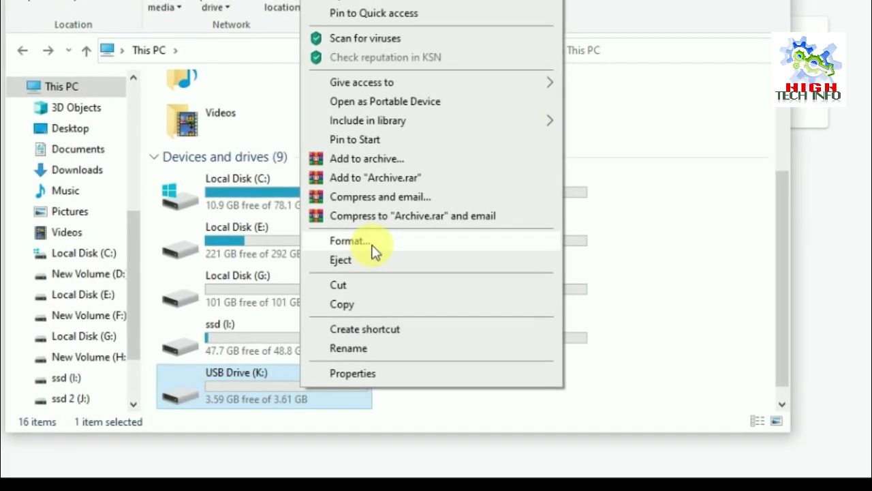
{"action": "left_click", "coordinate": [371, 243]}
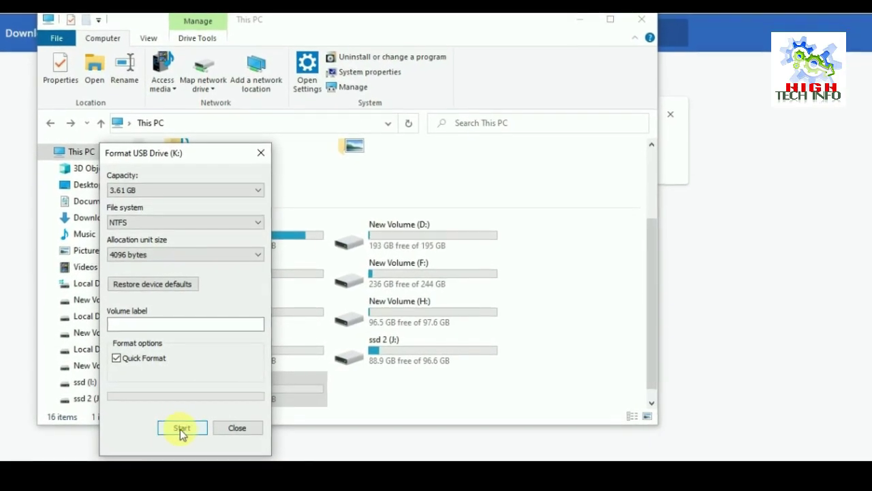
{"action": "left_click", "coordinate": [181, 428]}
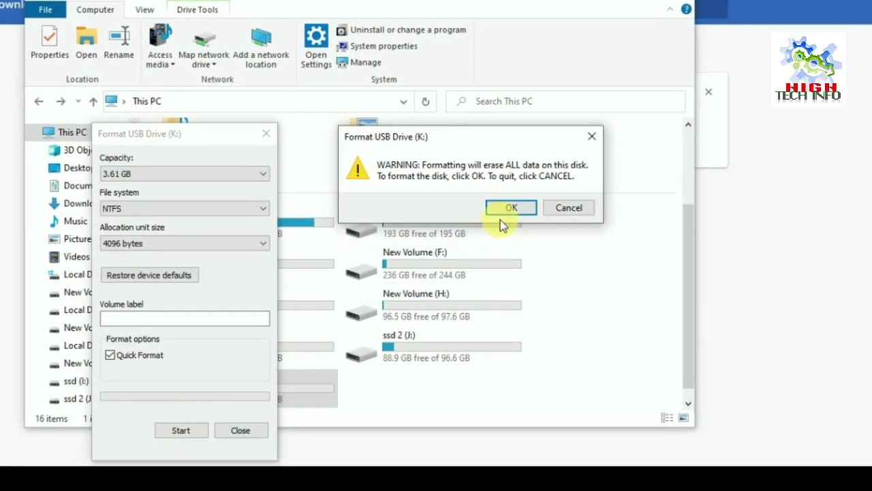
{"action": "left_click", "coordinate": [507, 209]}
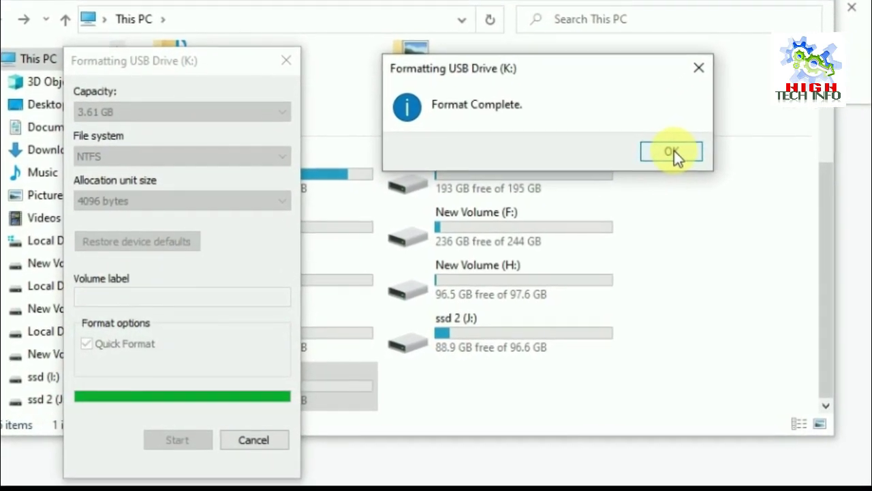
{"action": "left_click", "coordinate": [675, 151]}
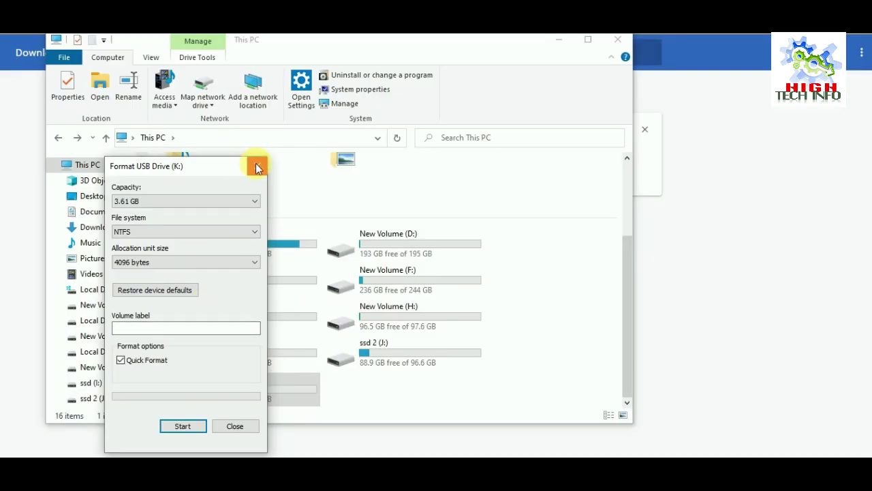
{"action": "left_click", "coordinate": [257, 167]}
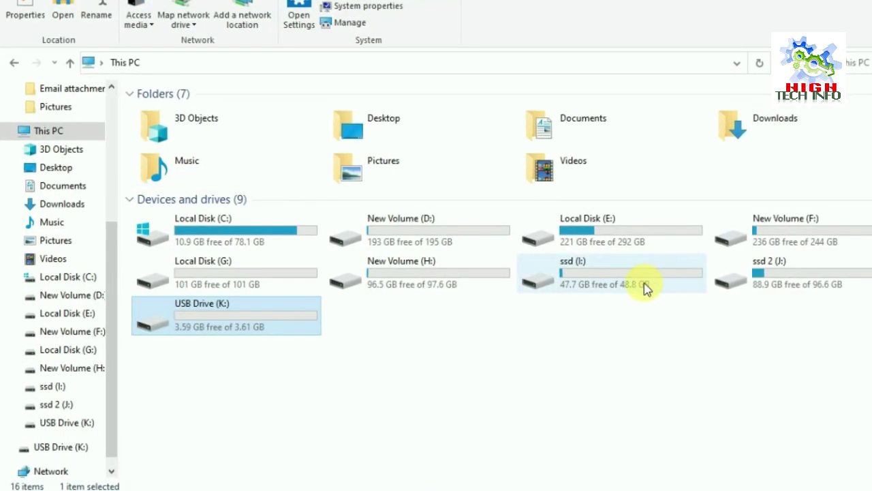
Send CtvUpgrade.bin from the nested CV338H-A50_1920x1080_FULL HD folder on ssd (I:) to USB Drive (K:).
{"action": "double_click", "coordinate": [608, 280]}
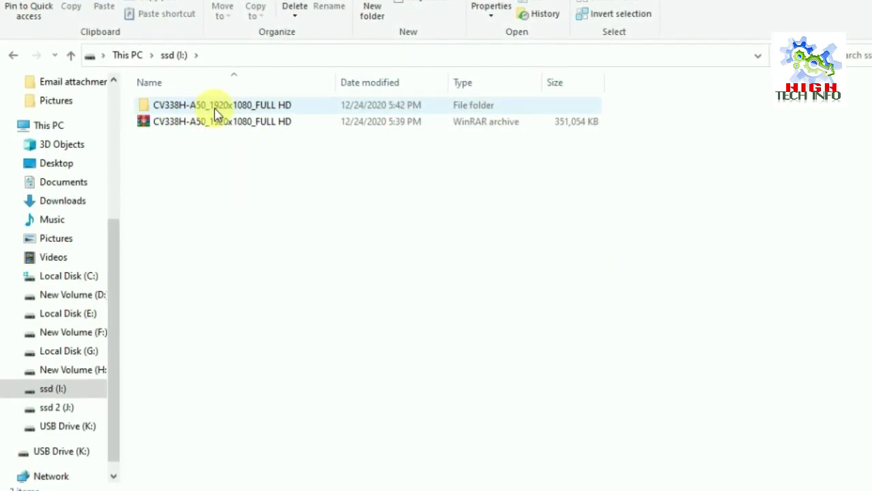
{"action": "double_click", "coordinate": [215, 112]}
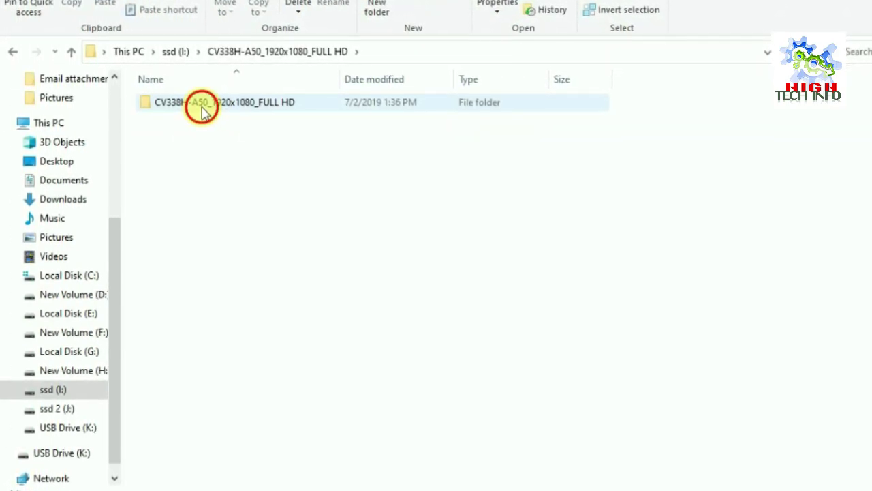
{"action": "double_click", "coordinate": [202, 112]}
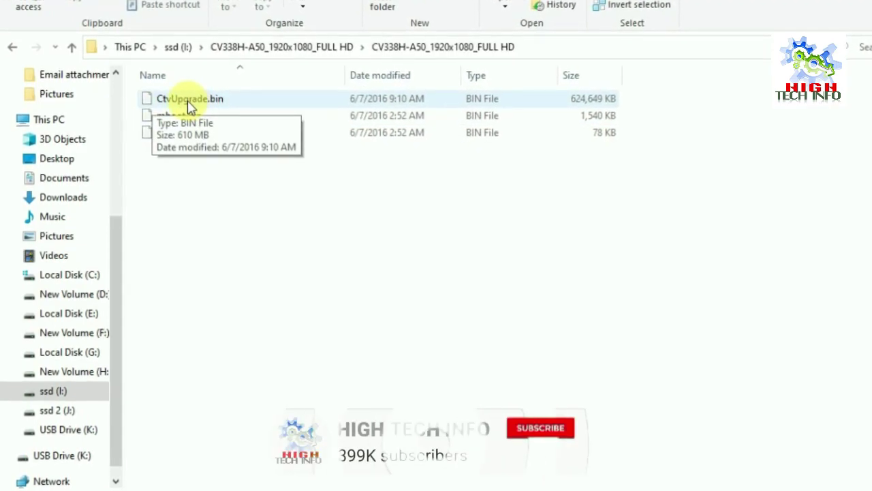
{"action": "left_click", "coordinate": [190, 104]}
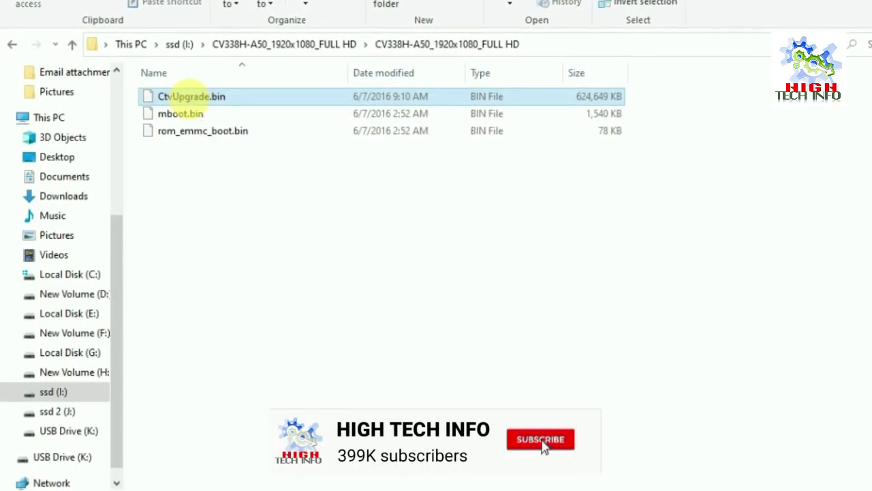
{"action": "right_click", "coordinate": [191, 99]}
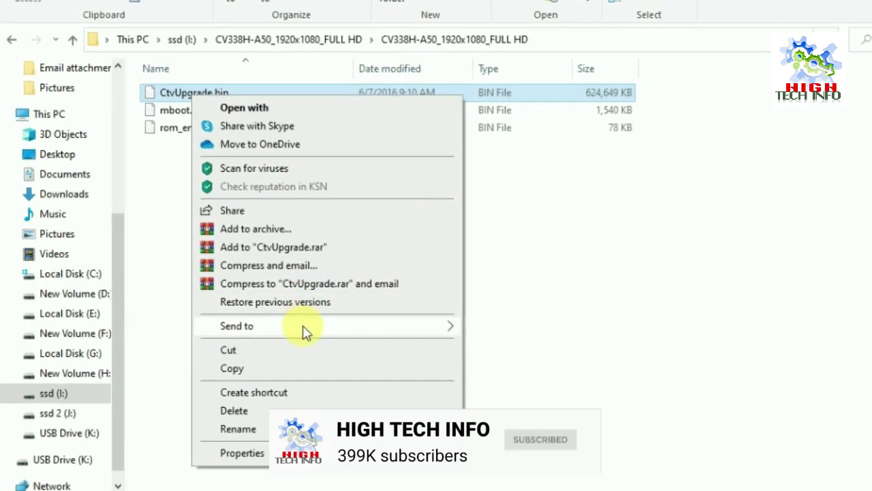
{"action": "mouse_move", "coordinate": [305, 330]}
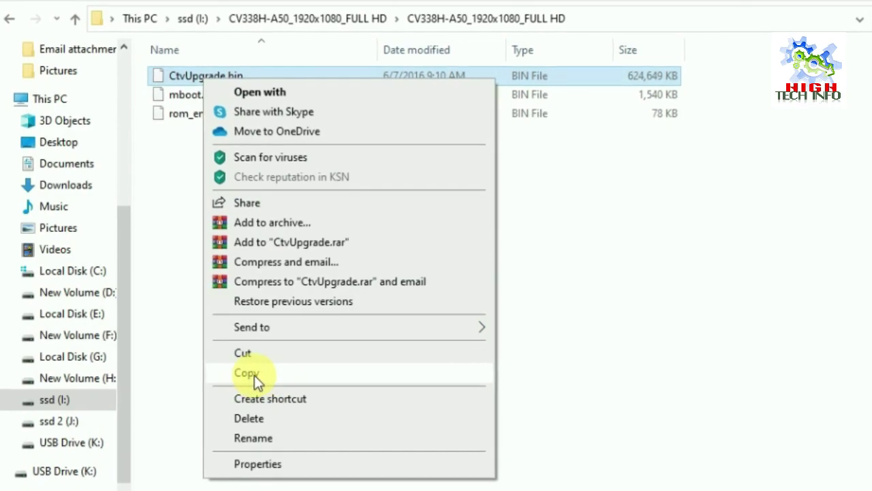
{"action": "mouse_move", "coordinate": [261, 331]}
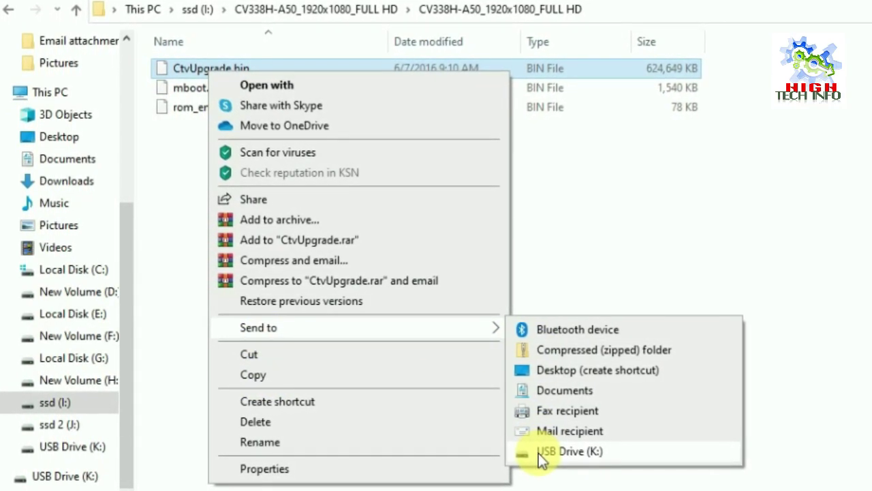
{"action": "left_click", "coordinate": [538, 453]}
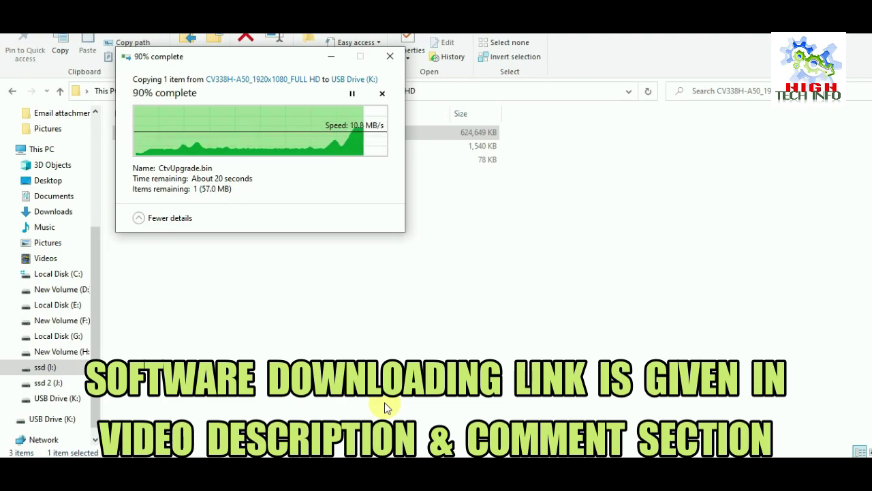
Check the contents of USB Drive (K:) for the copied CtvUpgrade.bin, reopening the drive from This PC.
{"action": "left_click", "coordinate": [48, 401]}
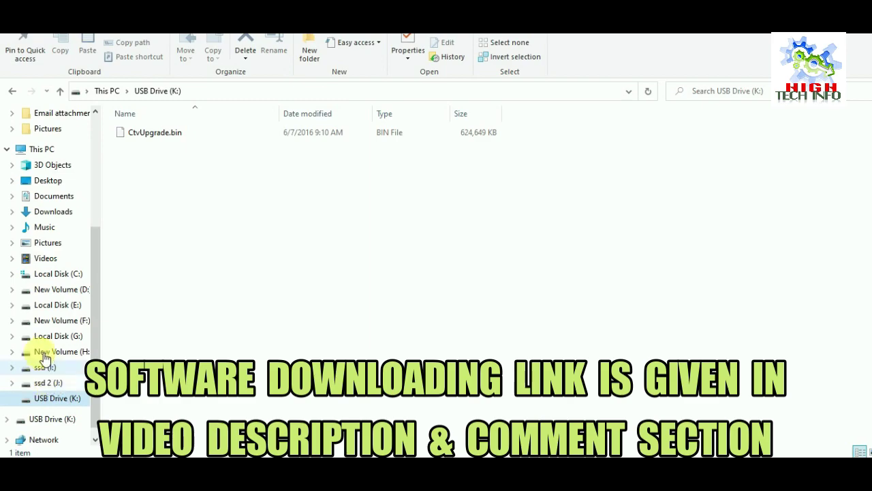
{"action": "left_click", "coordinate": [42, 152]}
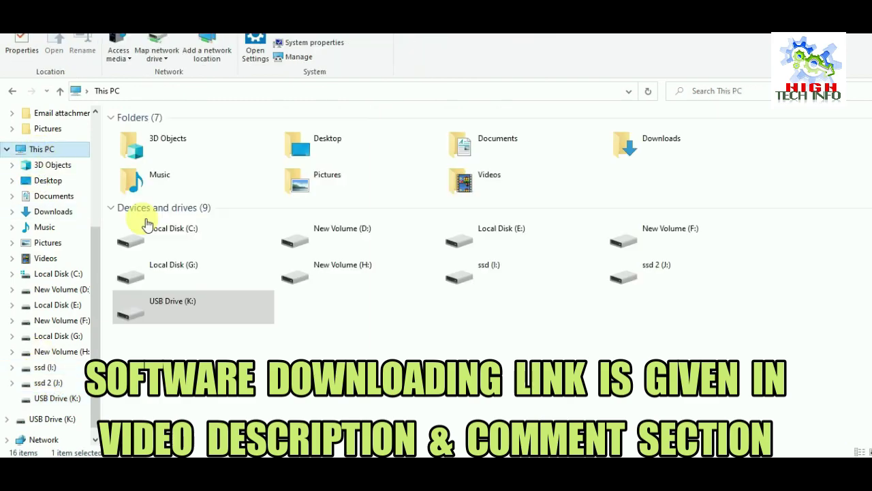
{"action": "double_click", "coordinate": [196, 317]}
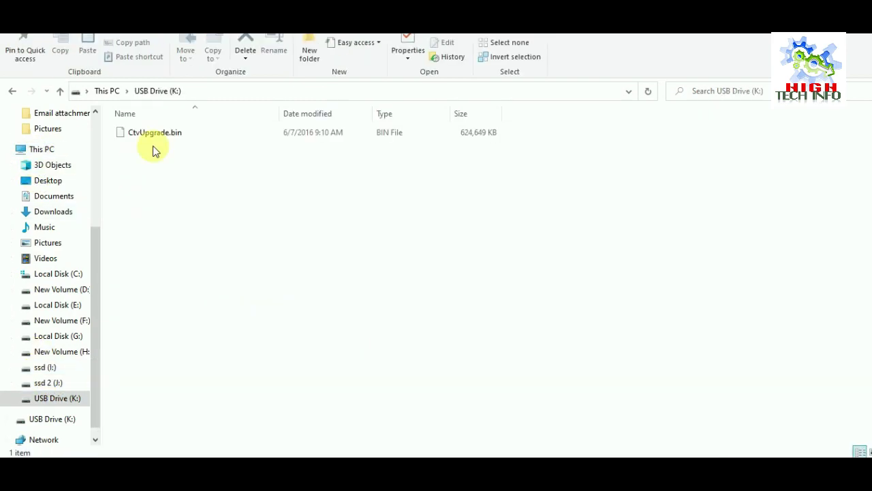
Eject USB Drive (K:) from the computer.
{"action": "right_click", "coordinate": [71, 398]}
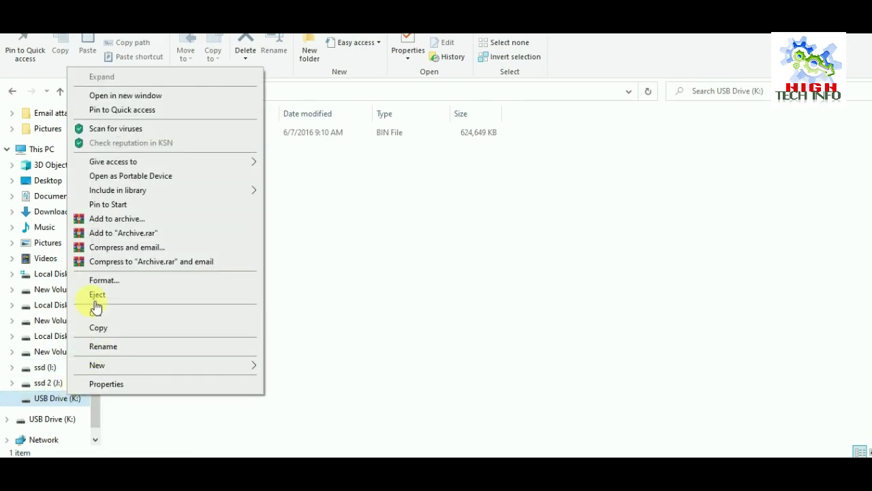